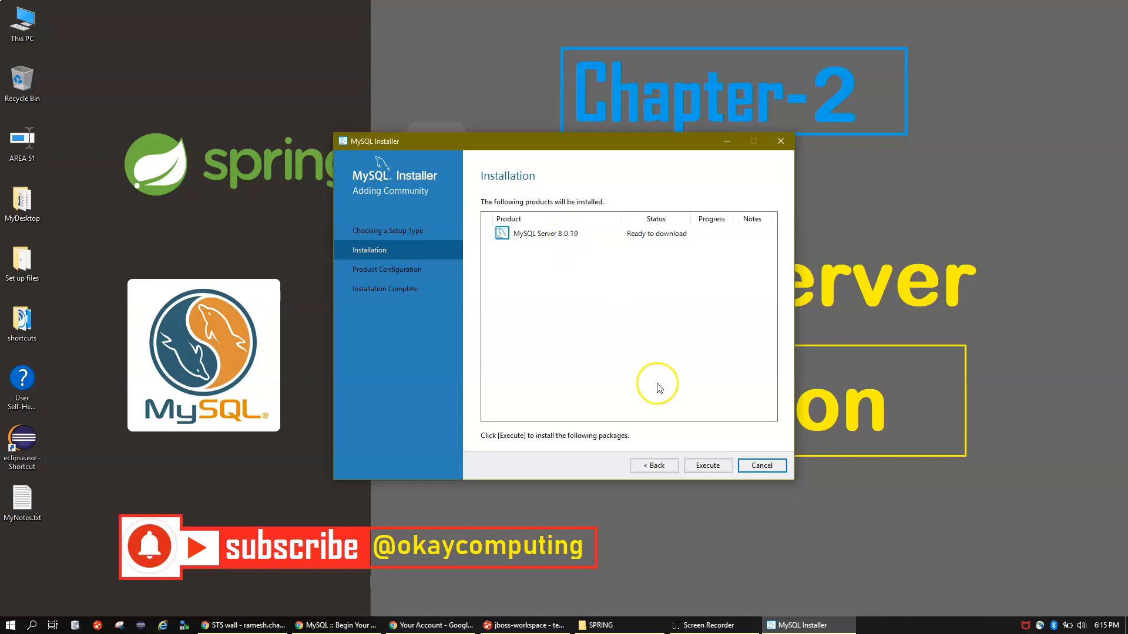
Download and install MySQL Server 8.0.19, and start its product configuration.
{"action": "left_click", "coordinate": [711, 467]}
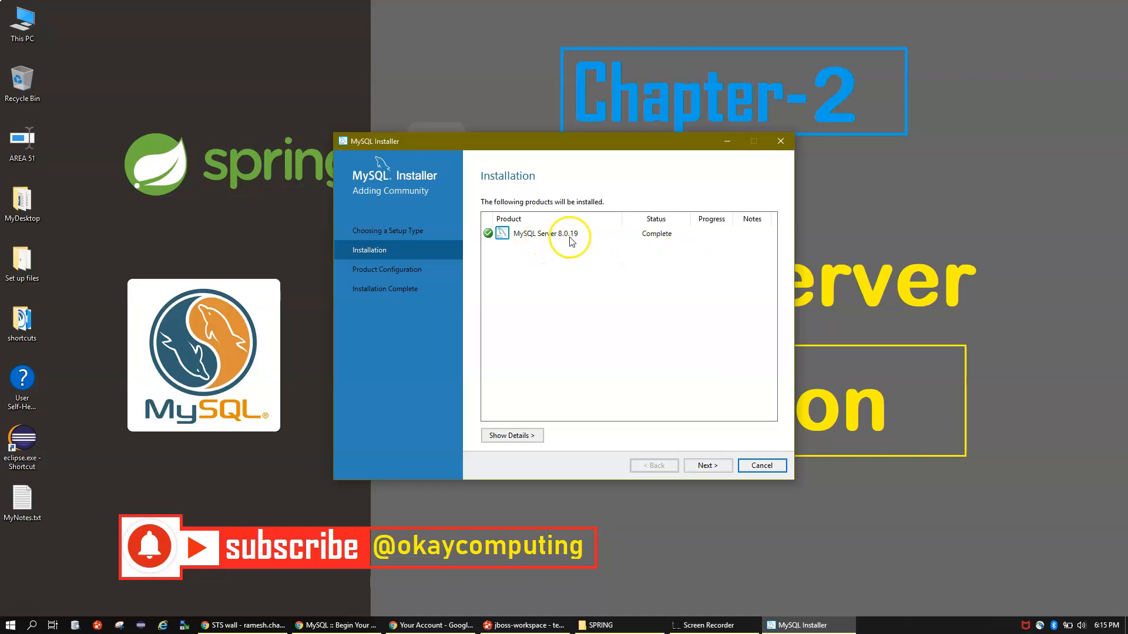
{"action": "left_click", "coordinate": [709, 466]}
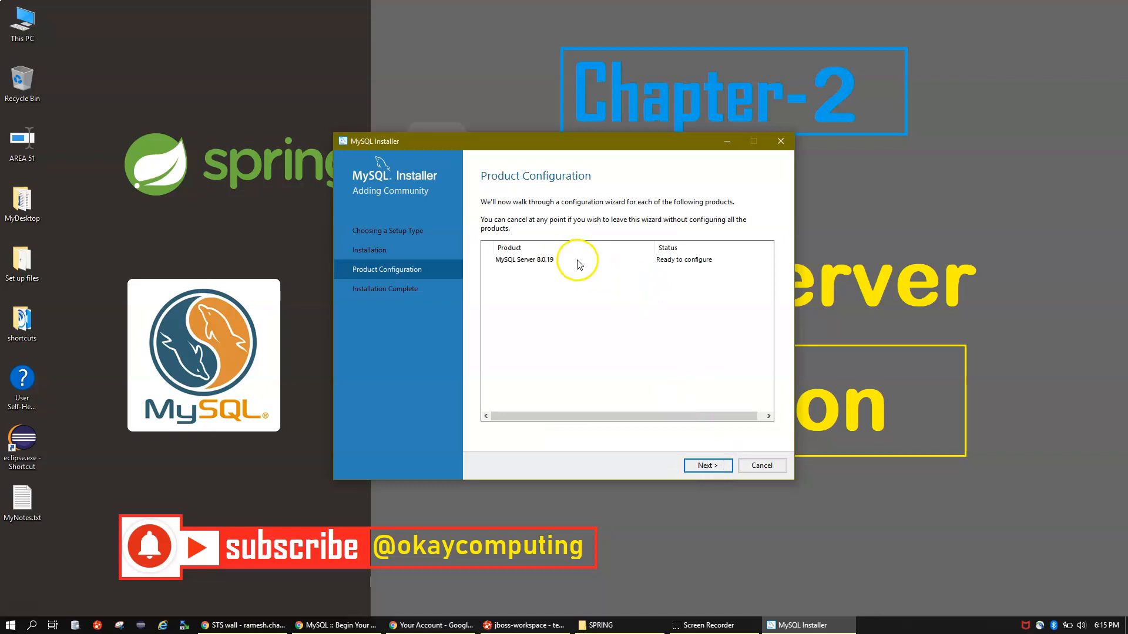
{"action": "left_click", "coordinate": [582, 260]}
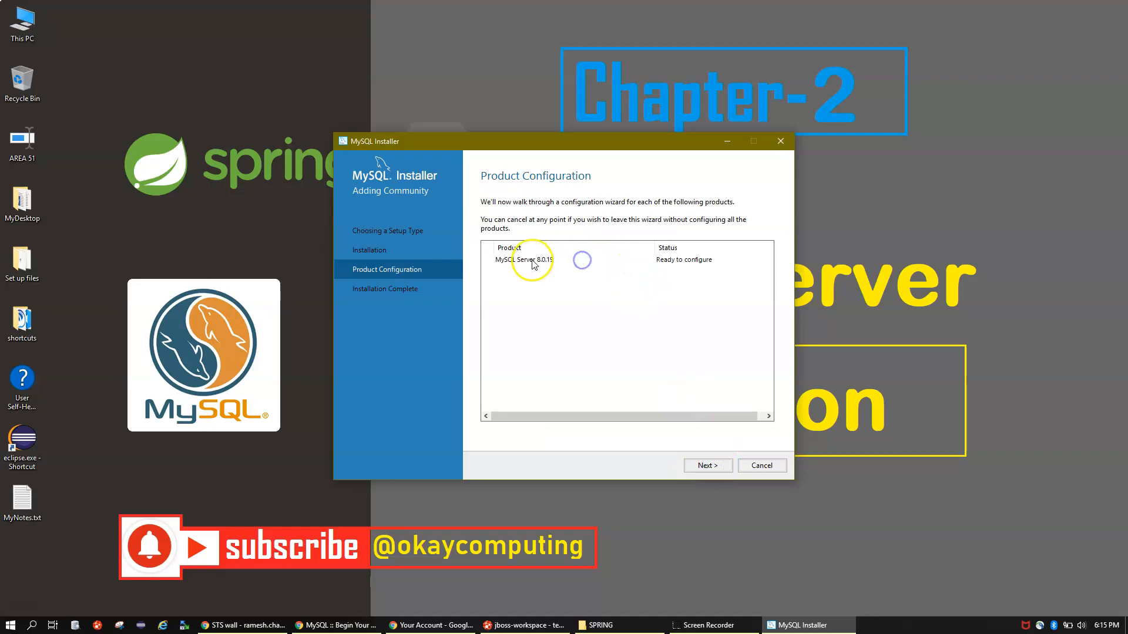
{"action": "left_click", "coordinate": [708, 465]}
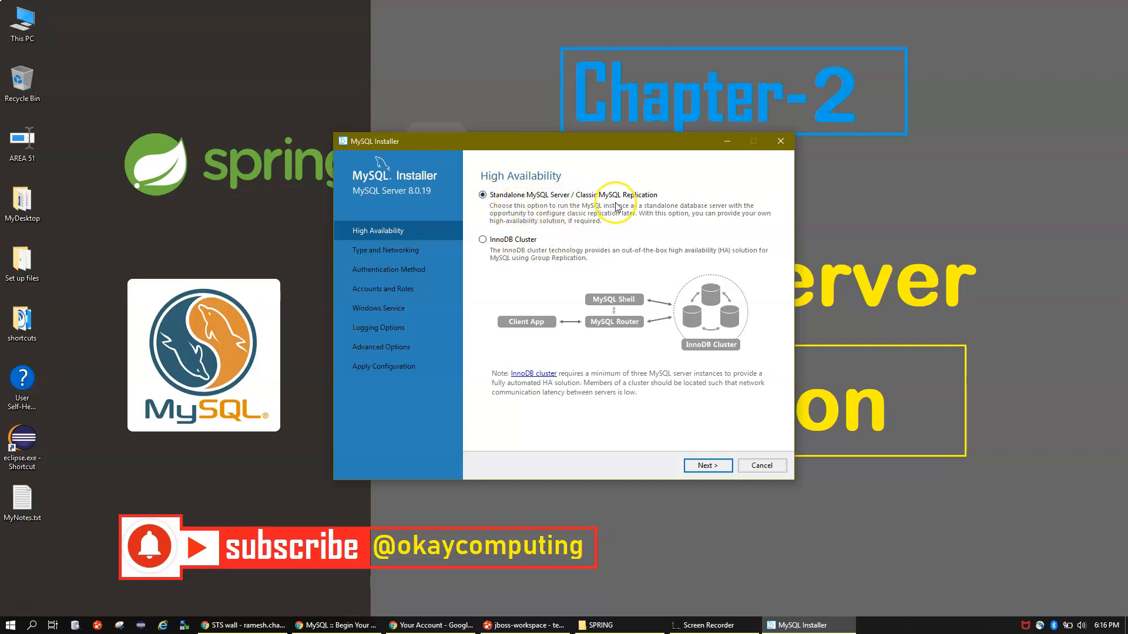
Accept the standalone MySQL Server option and the Development Computer configuration with TCP/IP port 3306.
{"action": "left_click", "coordinate": [717, 467]}
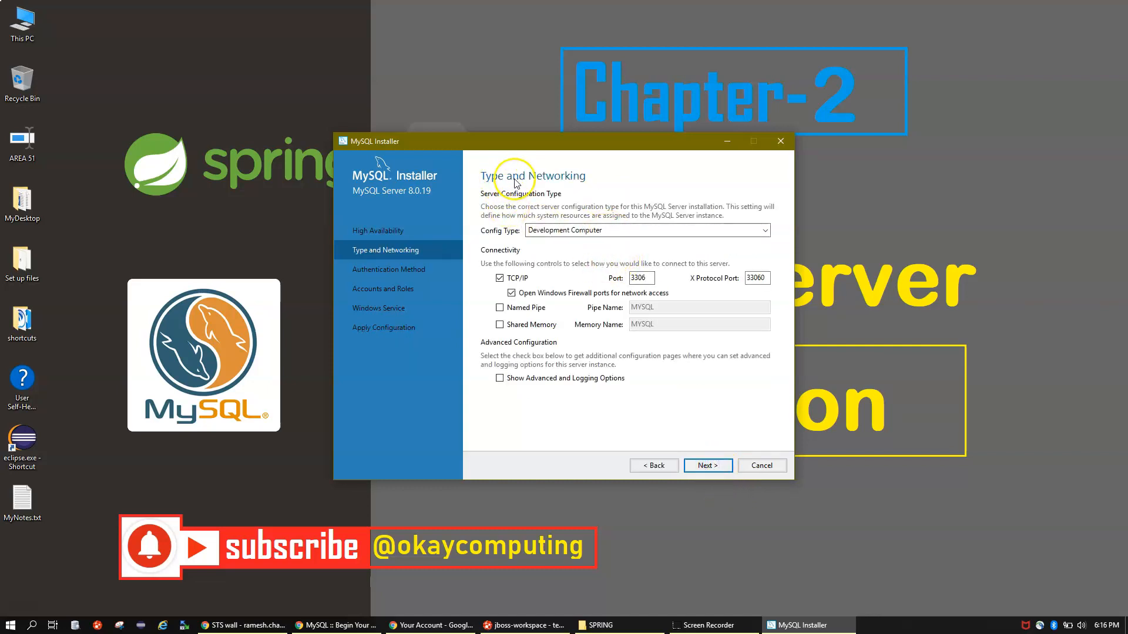
{"action": "left_click_drag", "start_coordinate": [647, 278], "coordinate": [605, 272]}
{"action": "left_click", "coordinate": [644, 280]}
{"action": "left_click", "coordinate": [649, 277]}
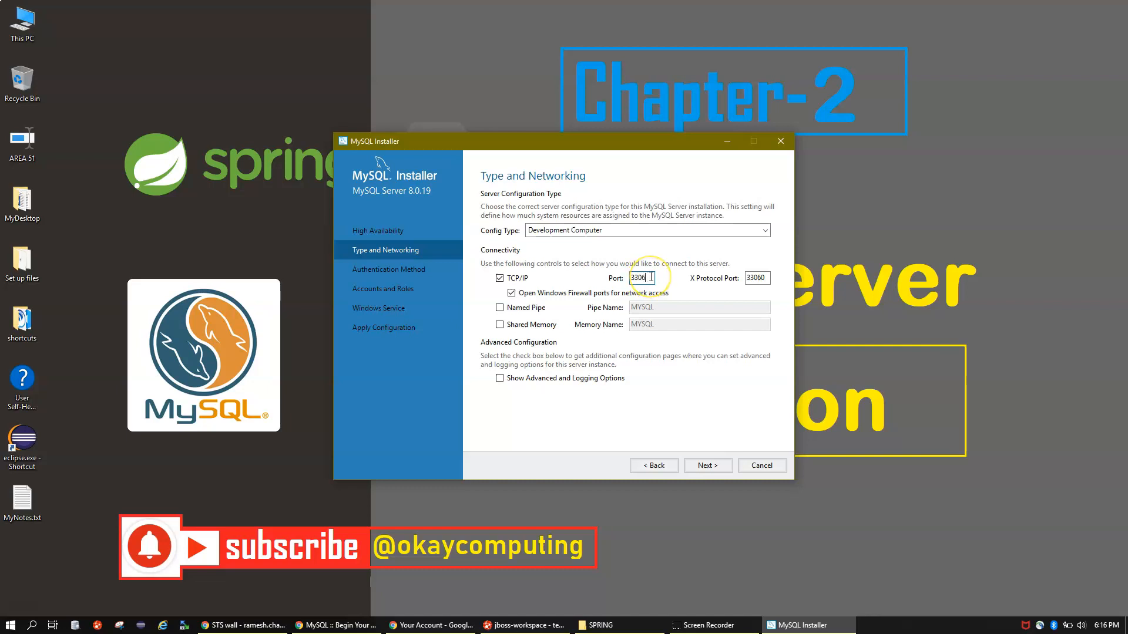
{"action": "left_click_drag", "start_coordinate": [651, 277], "coordinate": [622, 278]}
{"action": "left_click", "coordinate": [701, 457]}
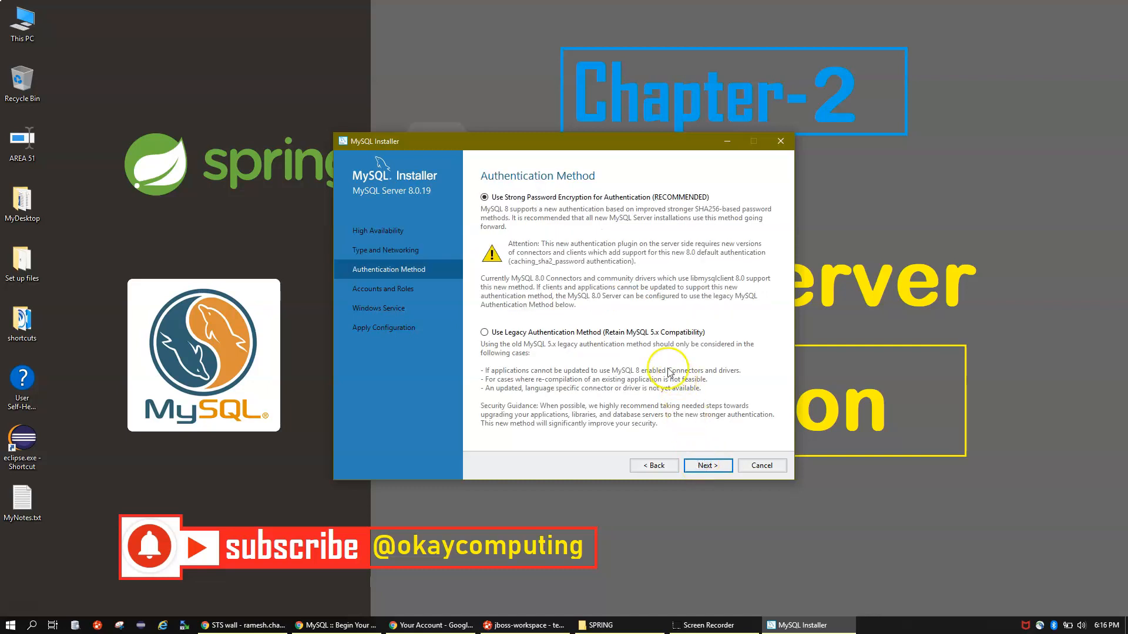
Accept strong password encryption for authentication, and enter and repeat the MySQL root password.
{"action": "left_click", "coordinate": [712, 466]}
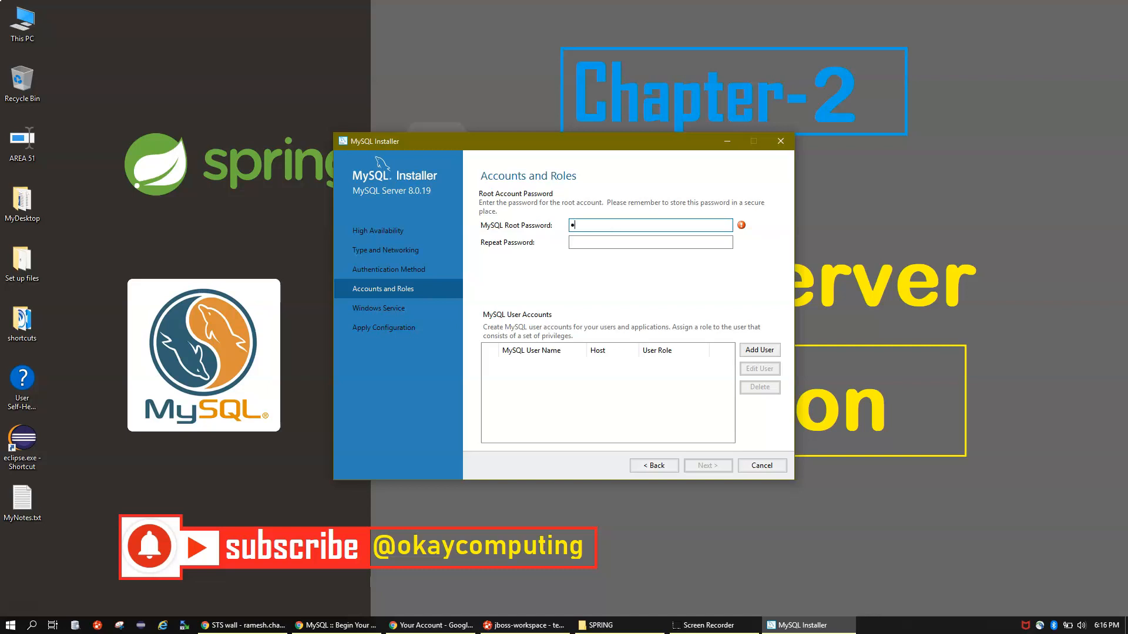
{"action": "key", "text": "Tab"}
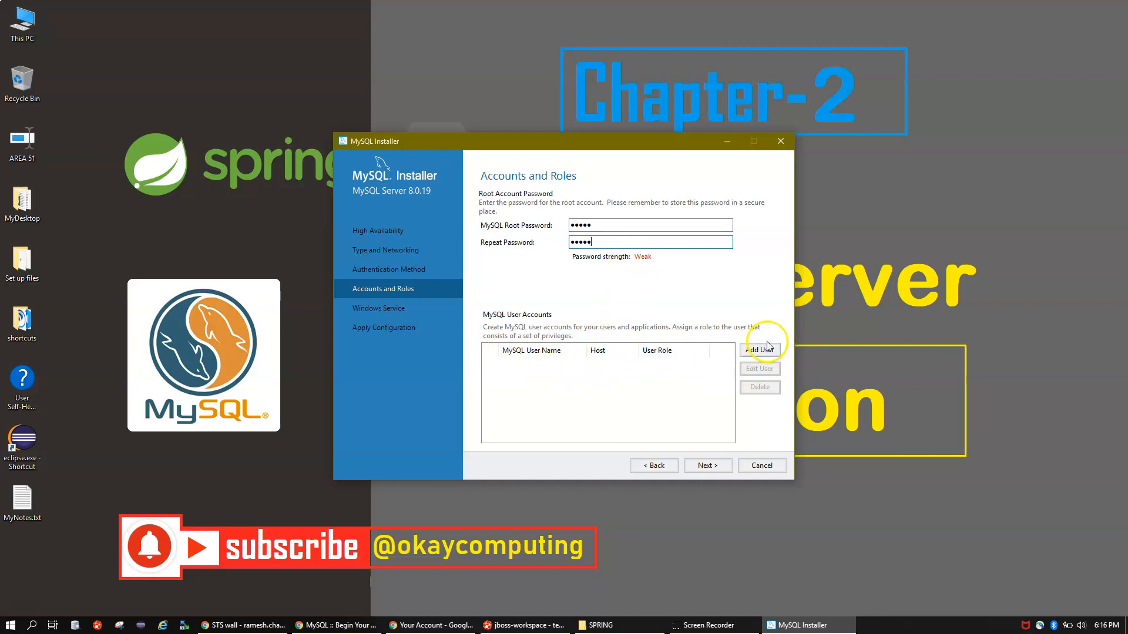
{"action": "left_click", "coordinate": [708, 465]}
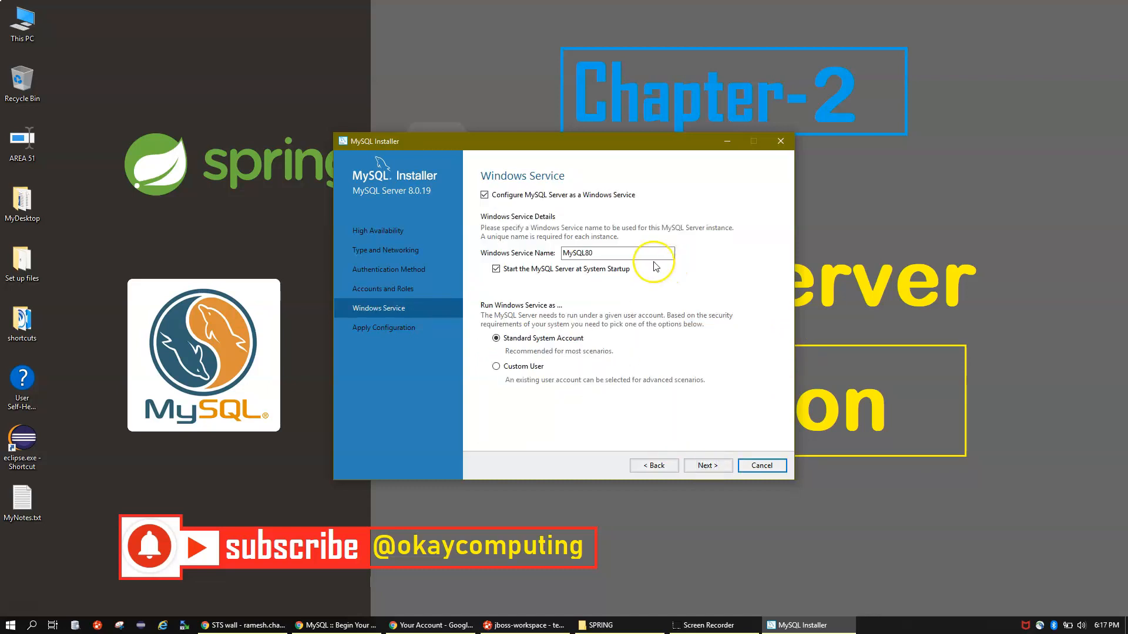
Turn off starting the MySQL Server at system startup for the MySQL80 service and apply the server configuration.
{"action": "left_click", "coordinate": [624, 276]}
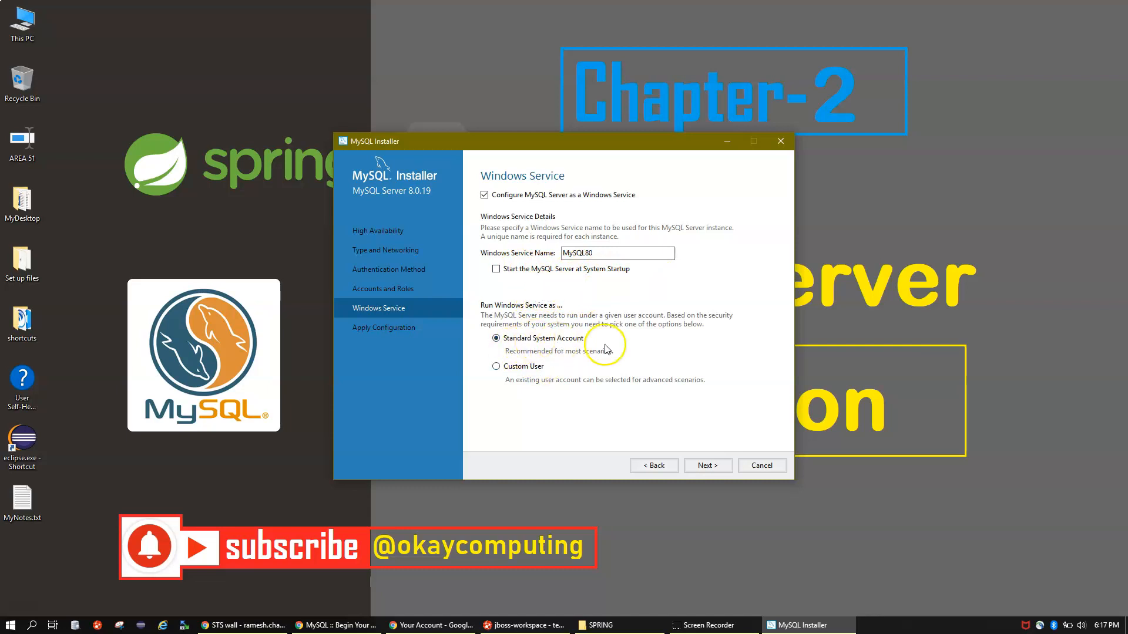
{"action": "left_click", "coordinate": [708, 466]}
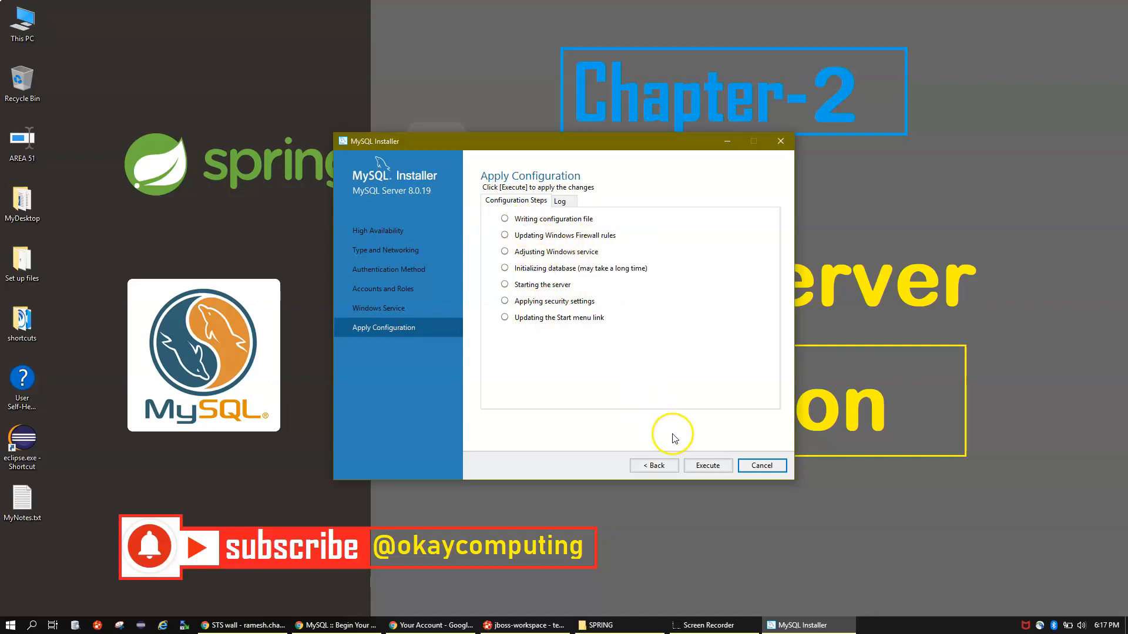
{"action": "left_click", "coordinate": [708, 466]}
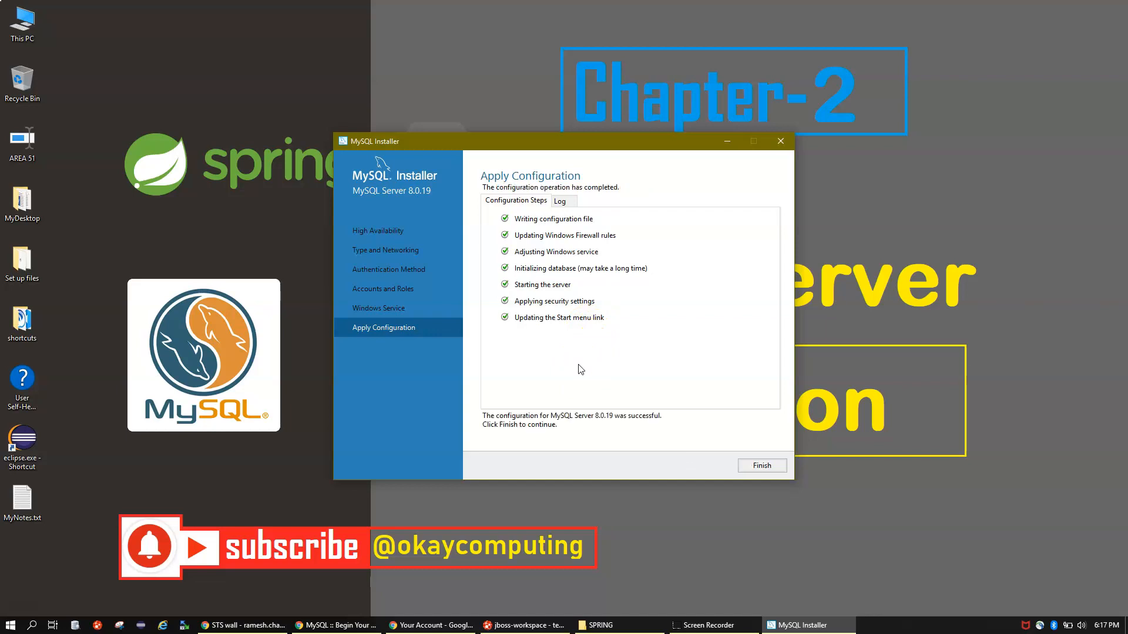
Finish the server configuration and close the completed MySQL installation wizard.
{"action": "left_click_drag", "start_coordinate": [549, 141], "coordinate": [645, 163]}
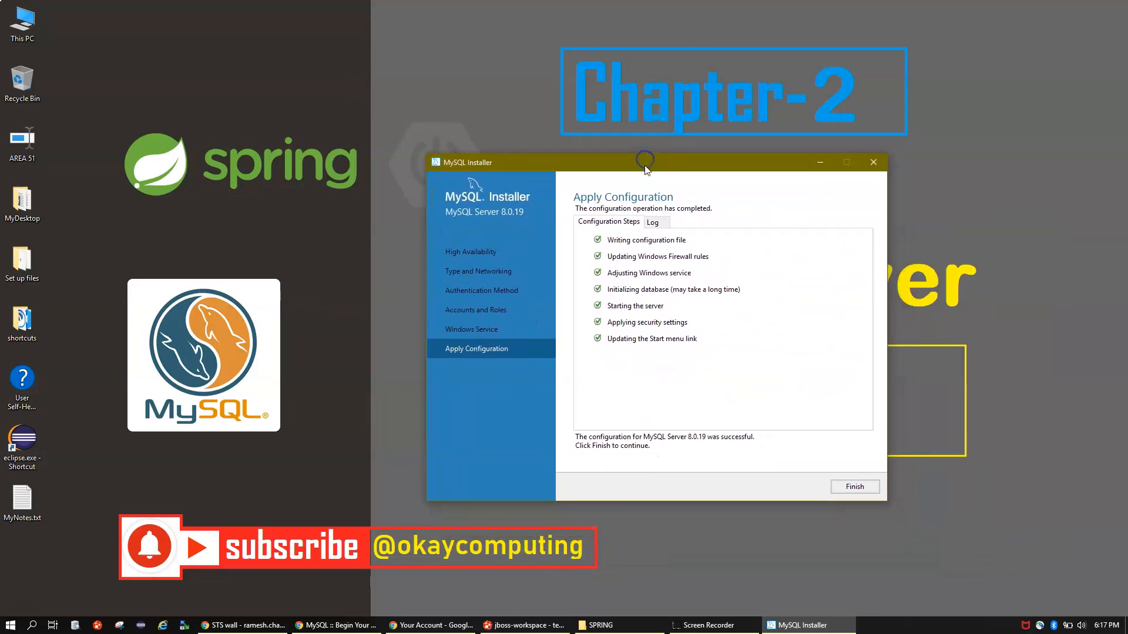
{"action": "left_click", "coordinate": [857, 489]}
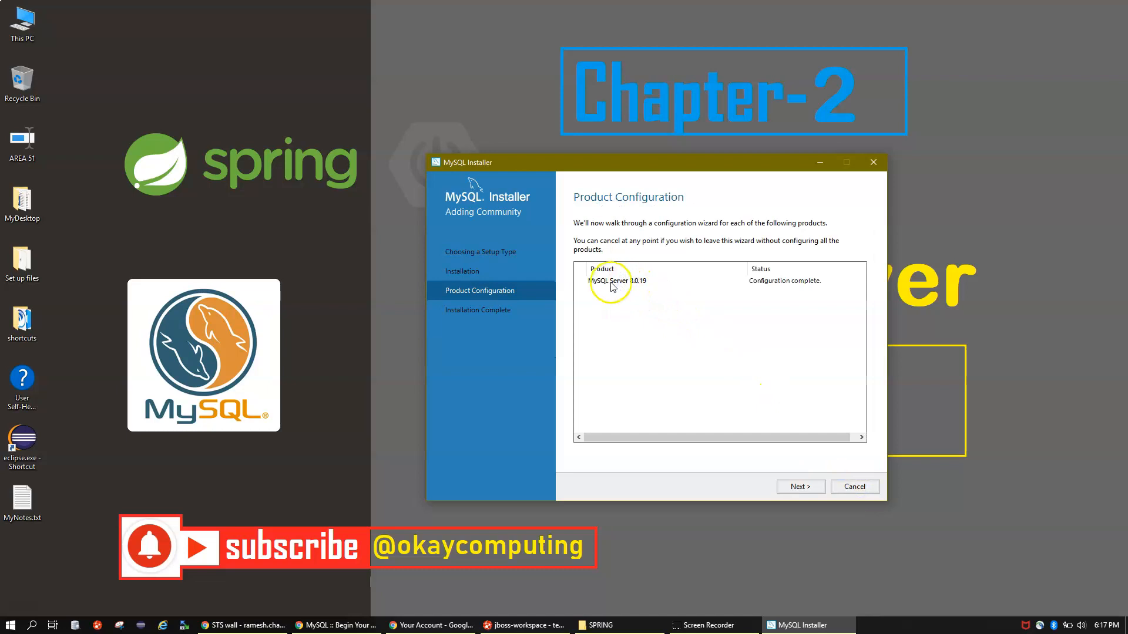
{"action": "left_click", "coordinate": [801, 488]}
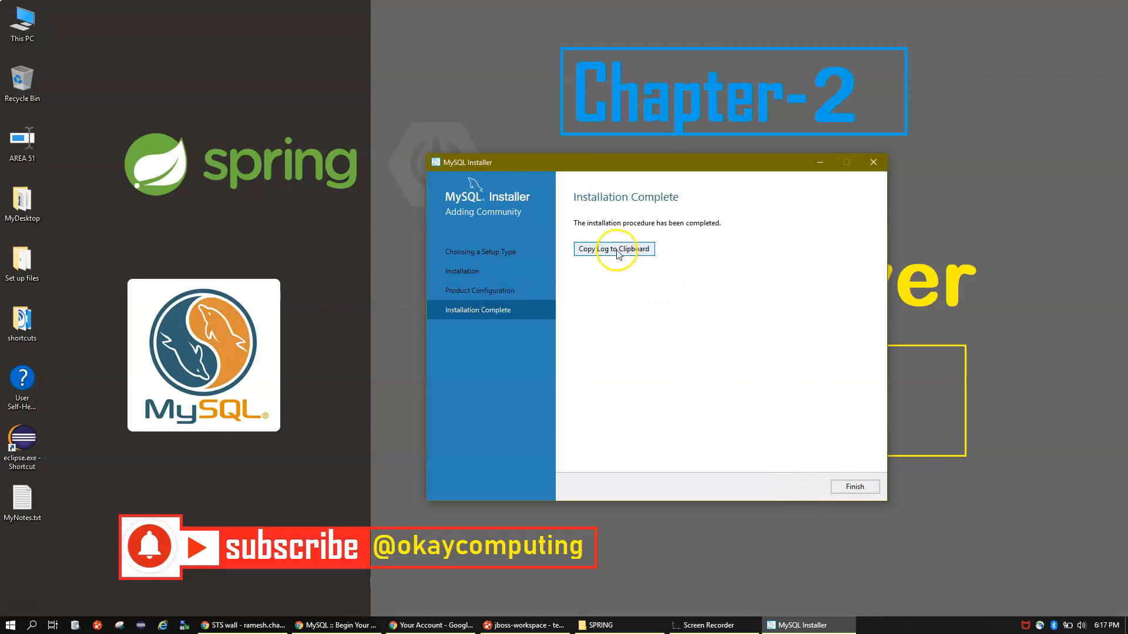
{"action": "left_click", "coordinate": [855, 487]}
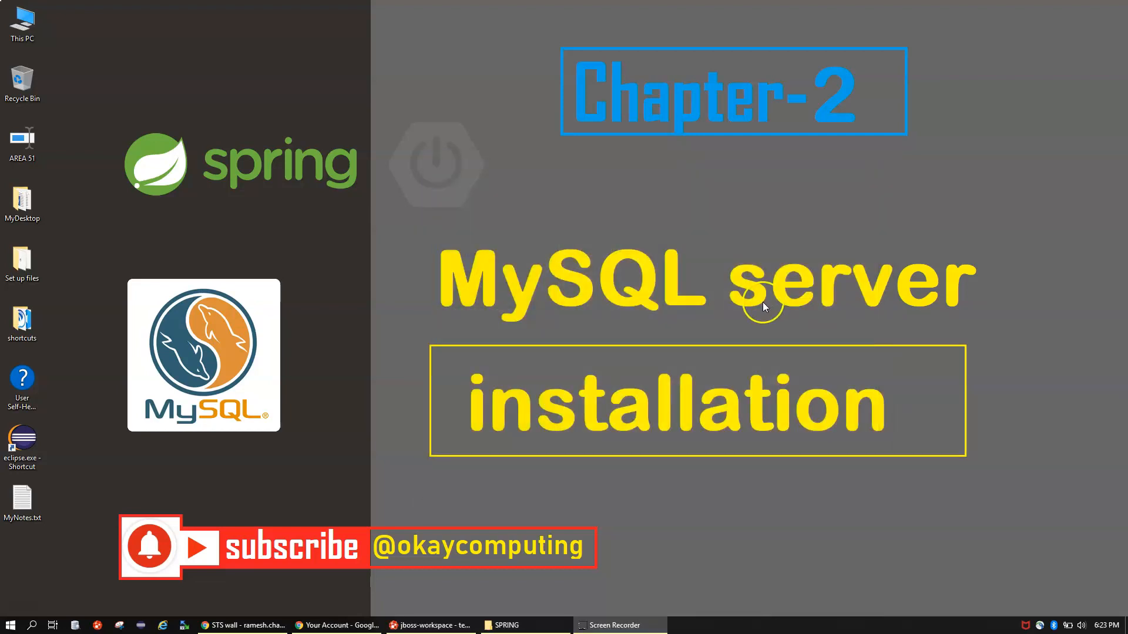
Search Windows for "mysql" and open the MySQL 8.0 Command Line Client.
{"action": "left_click", "coordinate": [32, 626]}
{"action": "type", "text": "my"}
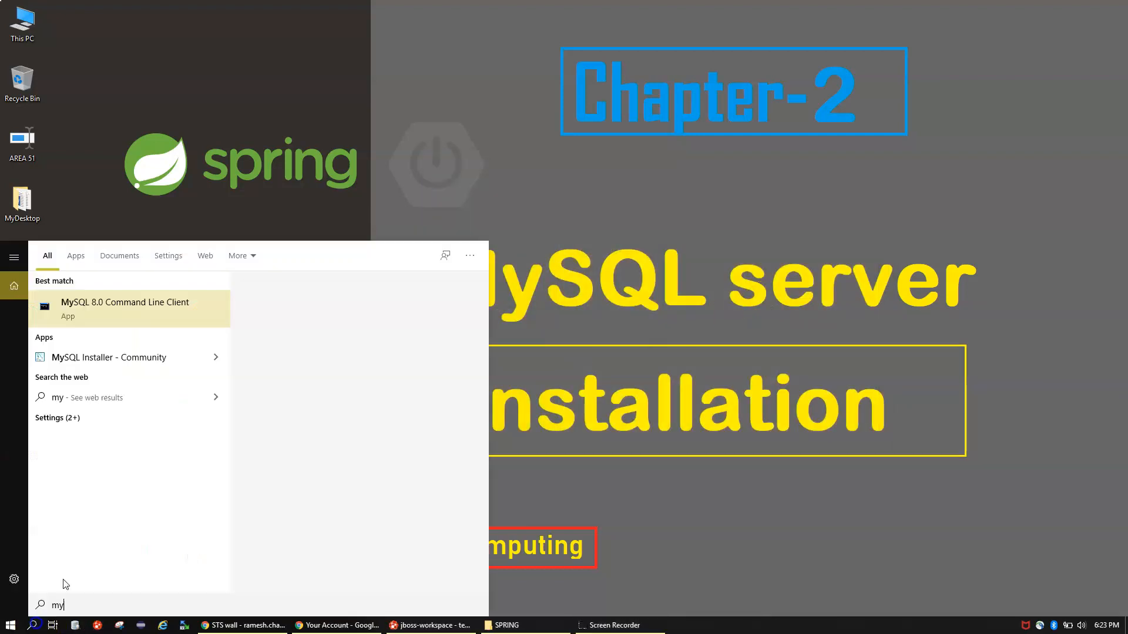
{"action": "type", "text": "sql"}
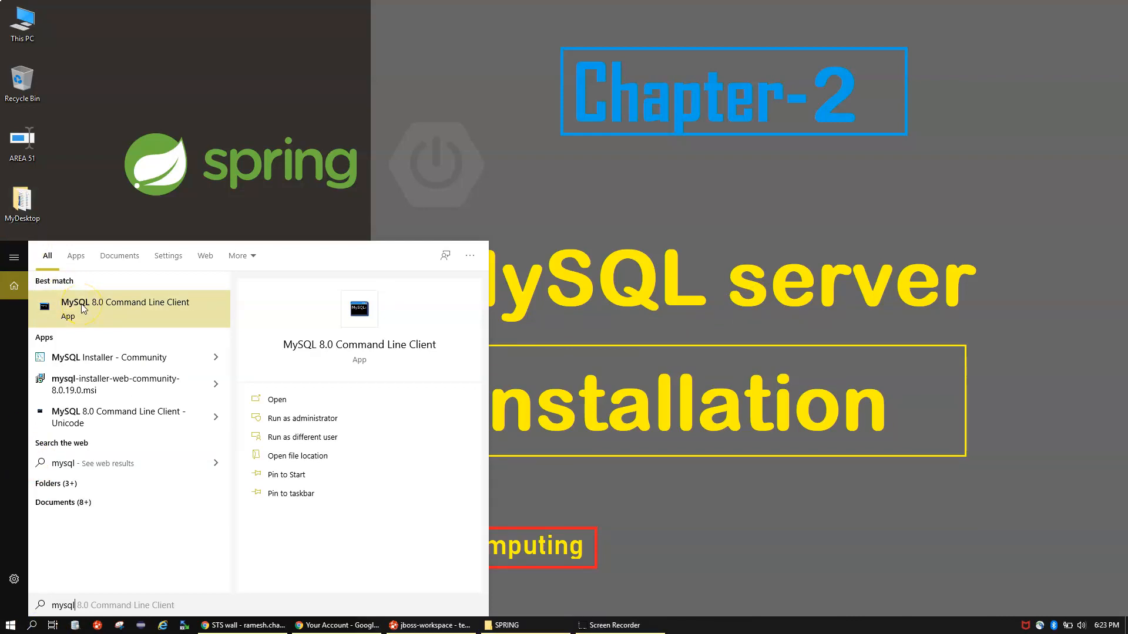
{"action": "left_click", "coordinate": [121, 306]}
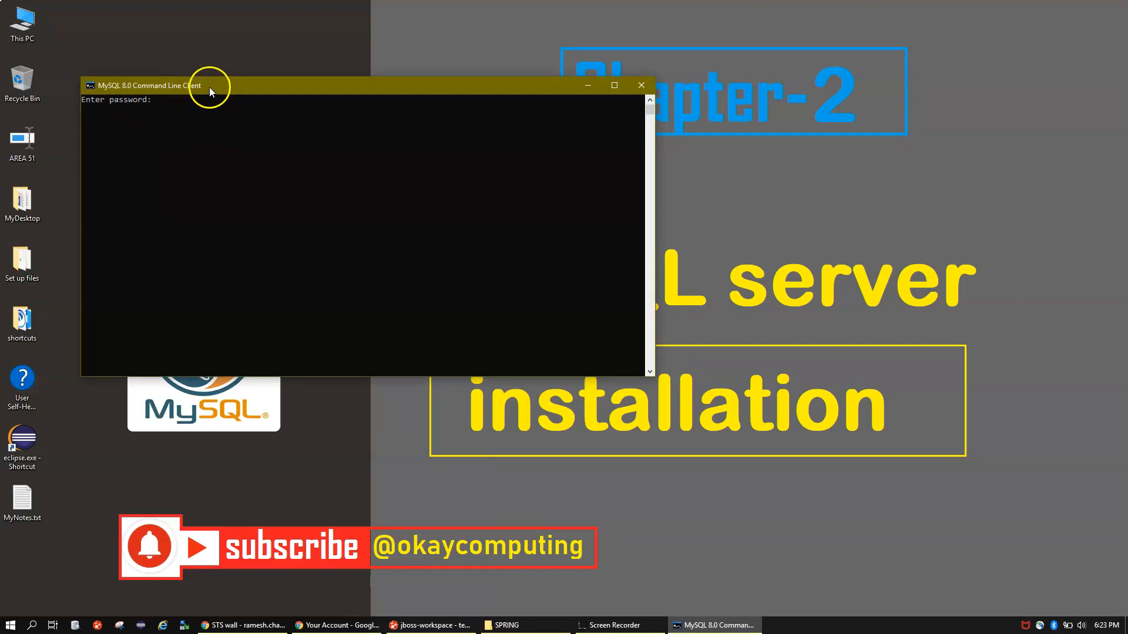
Move the command line window toward the screen centre and enlarge its font size to 24.
{"action": "left_click_drag", "start_coordinate": [209, 87], "coordinate": [360, 165]}
{"action": "right_click", "coordinate": [392, 165]}
{"action": "left_click", "coordinate": [429, 279]}
{"action": "left_click", "coordinate": [264, 248]}
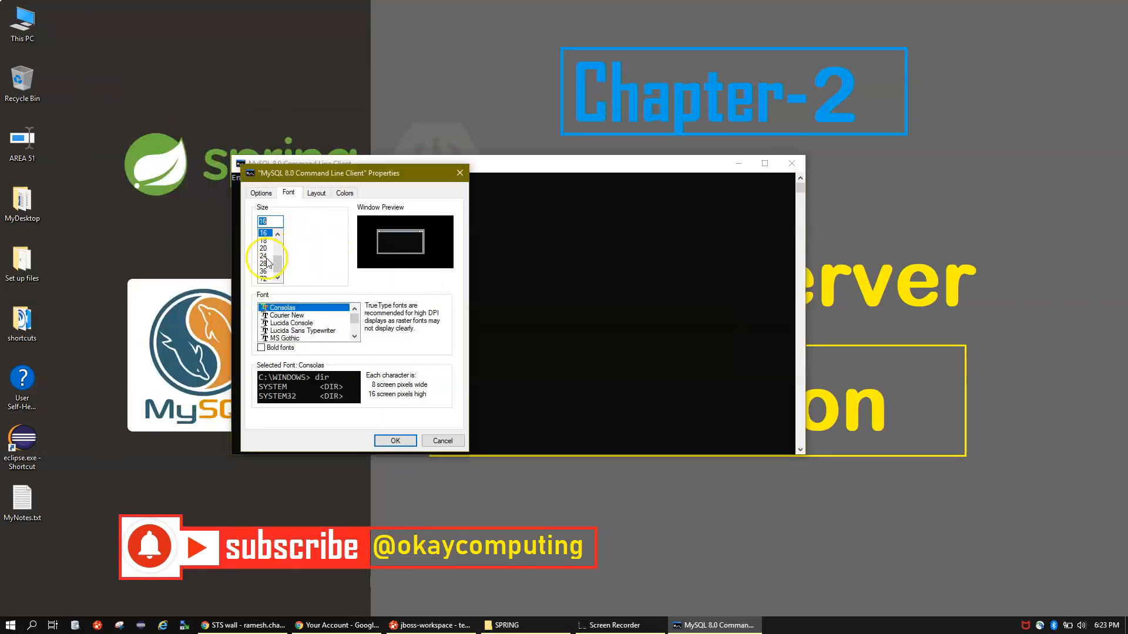
{"action": "left_click", "coordinate": [395, 441]}
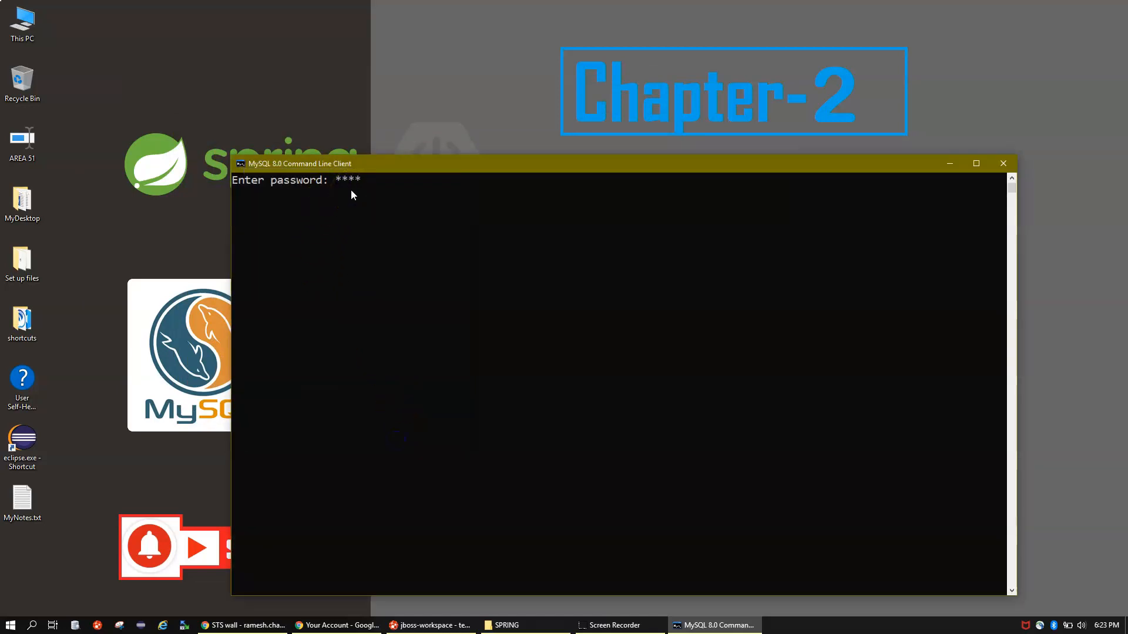
Log in with the MySQL root password and list the server's databases.
{"action": "key", "text": "Return"}
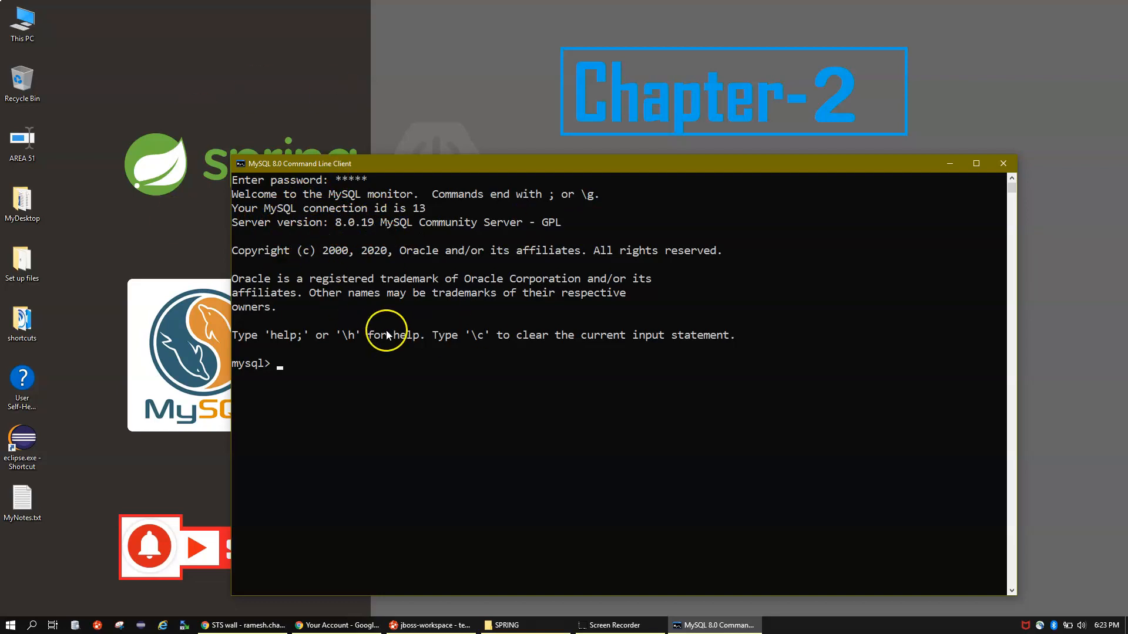
{"action": "type", "text": "show databases;"}
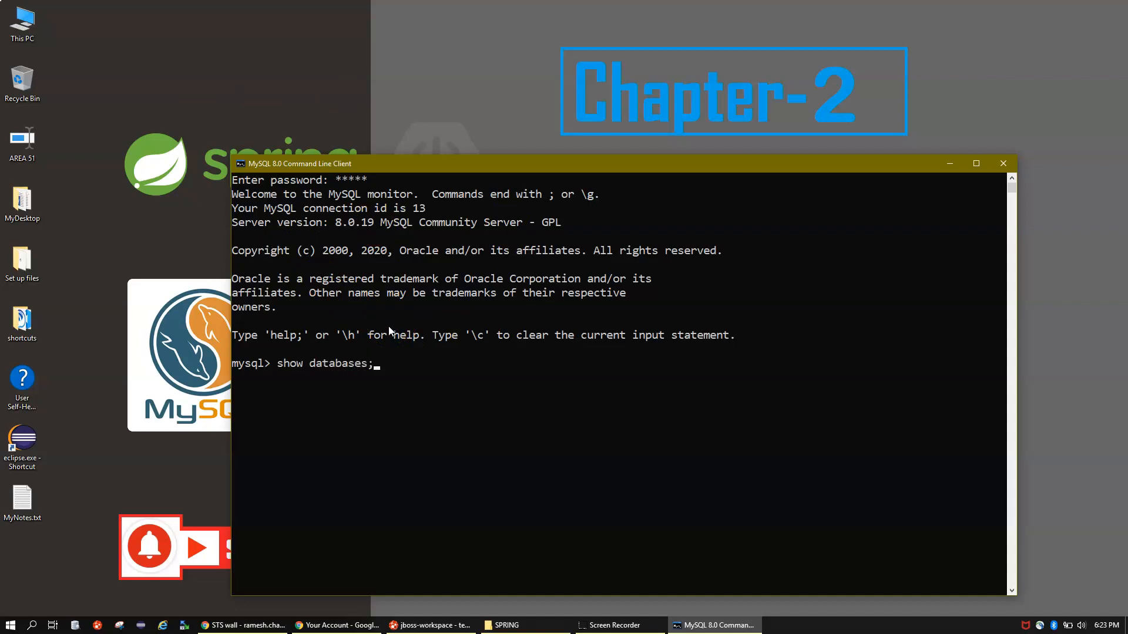
{"action": "key", "text": "Return"}
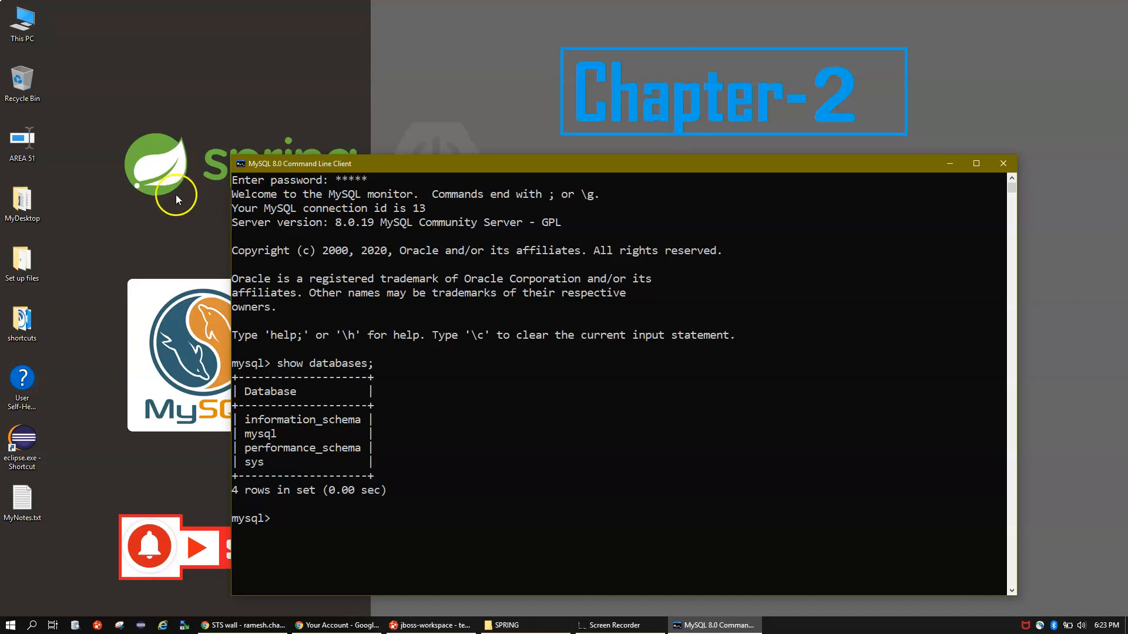
Move the console window up, clear the text selection, and create a database named mydb.
{"action": "left_click_drag", "start_coordinate": [256, 469], "coordinate": [238, 419]}
{"action": "left_click_drag", "start_coordinate": [418, 168], "coordinate": [393, 74]}
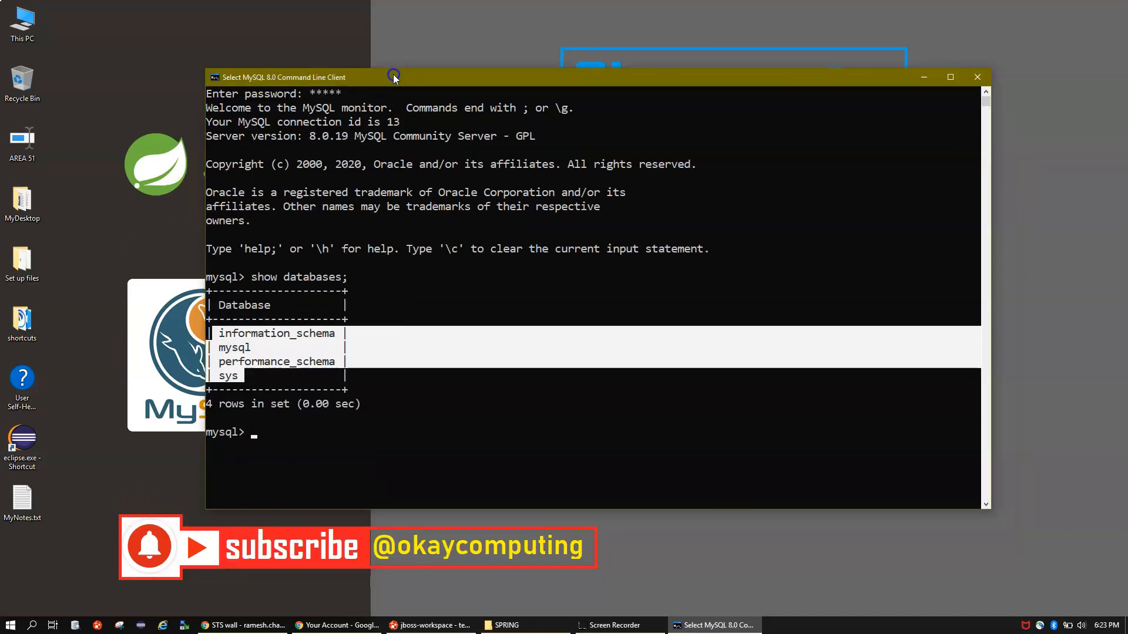
{"action": "left_click", "coordinate": [446, 383]}
{"action": "left_click", "coordinate": [262, 431]}
{"action": "key", "text": "Escape"}
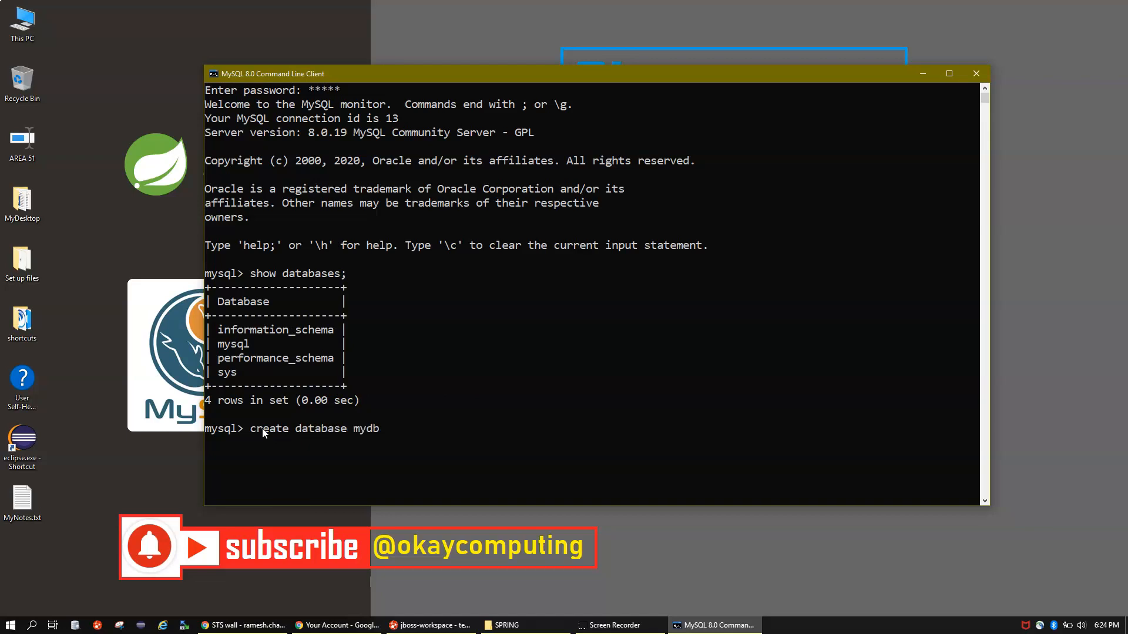
{"action": "key", "text": "Return"}
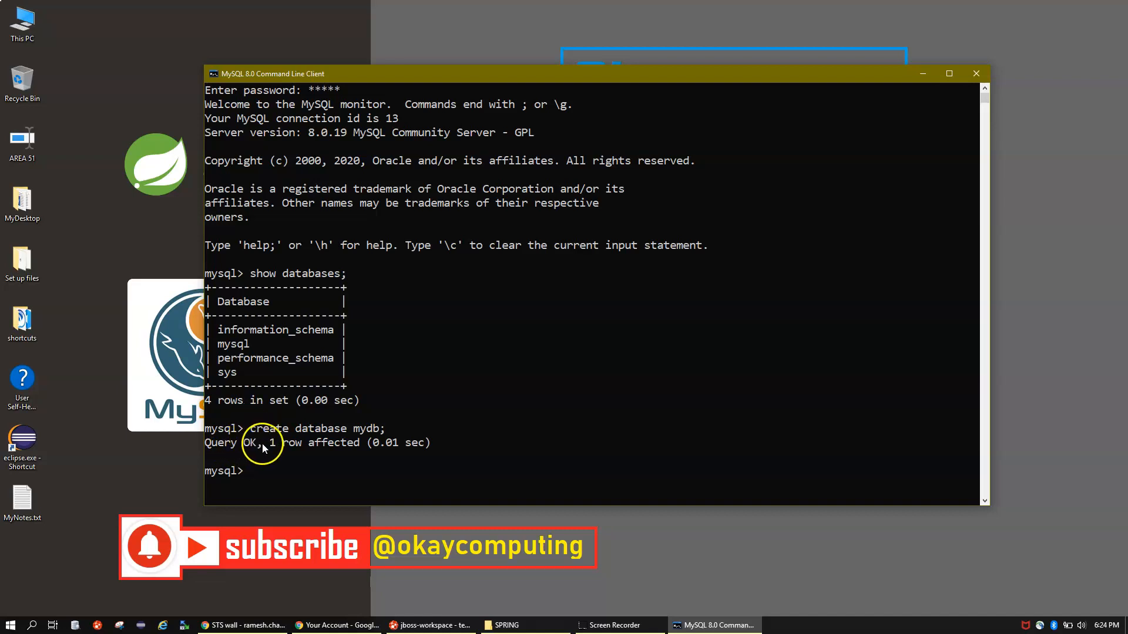
List the databases again with "show databases;" to check for mydb.
{"action": "type", "text": "show databases"}
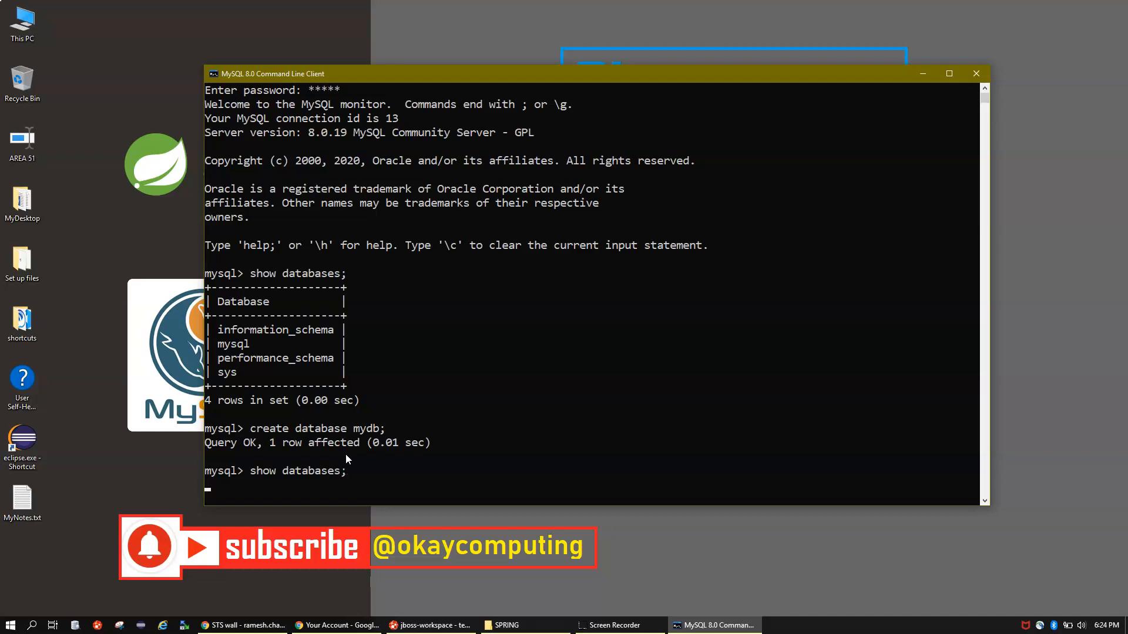
{"action": "type", "text": ";"}
{"action": "key", "text": "Return"}
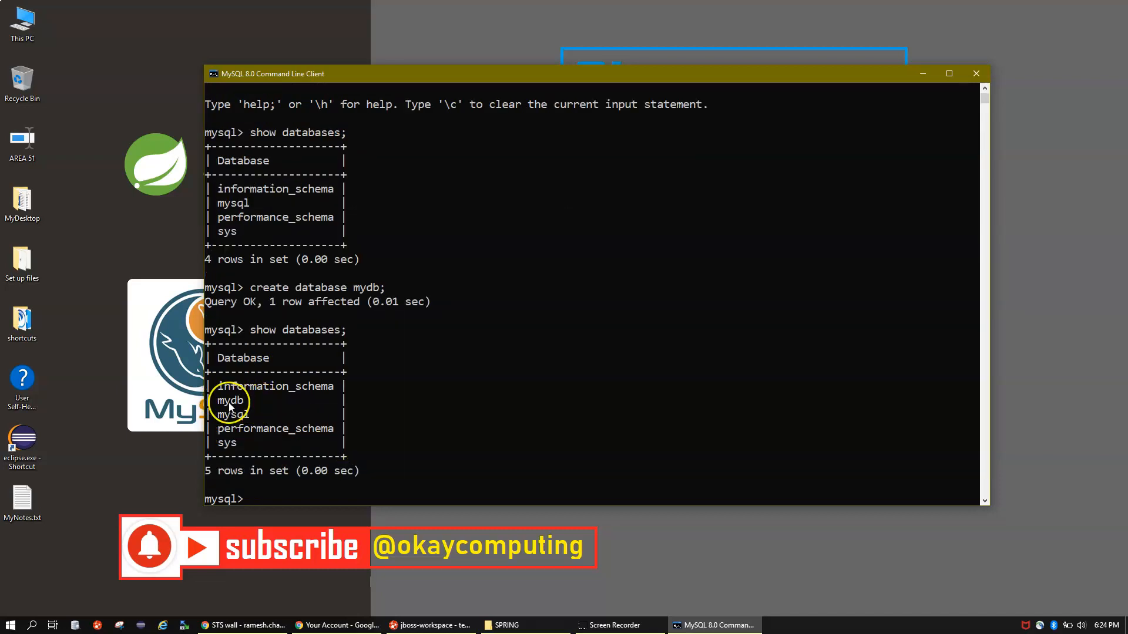
Drop the mydb database and rerun "show databases;" to list the remaining ones.
{"action": "type", "text": "drop database mydb;"}
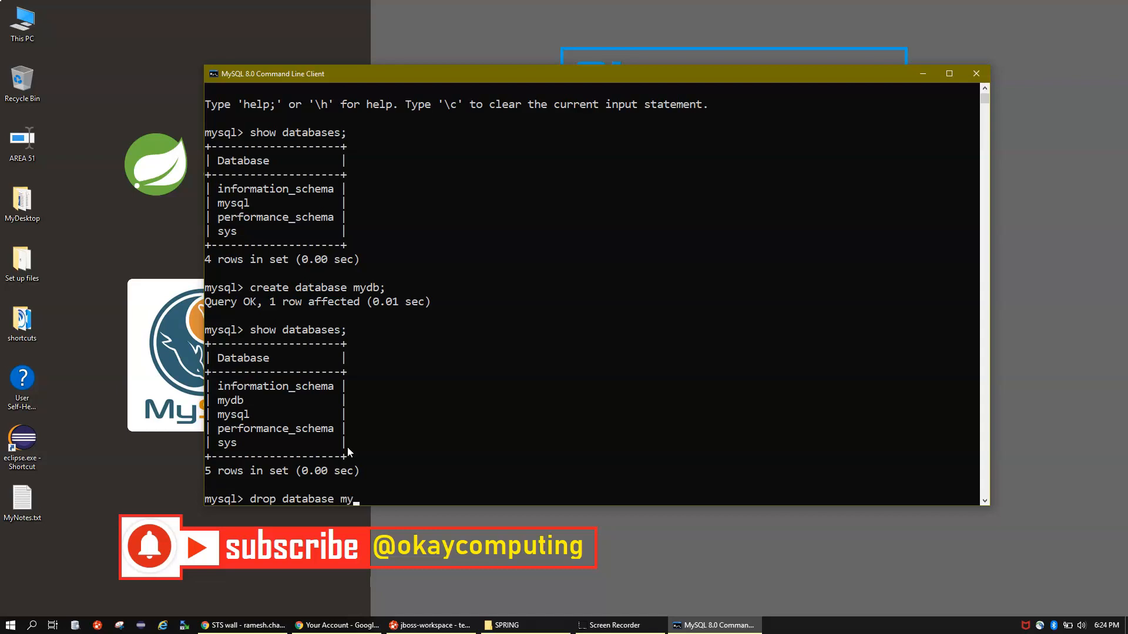
{"action": "key", "text": "Return"}
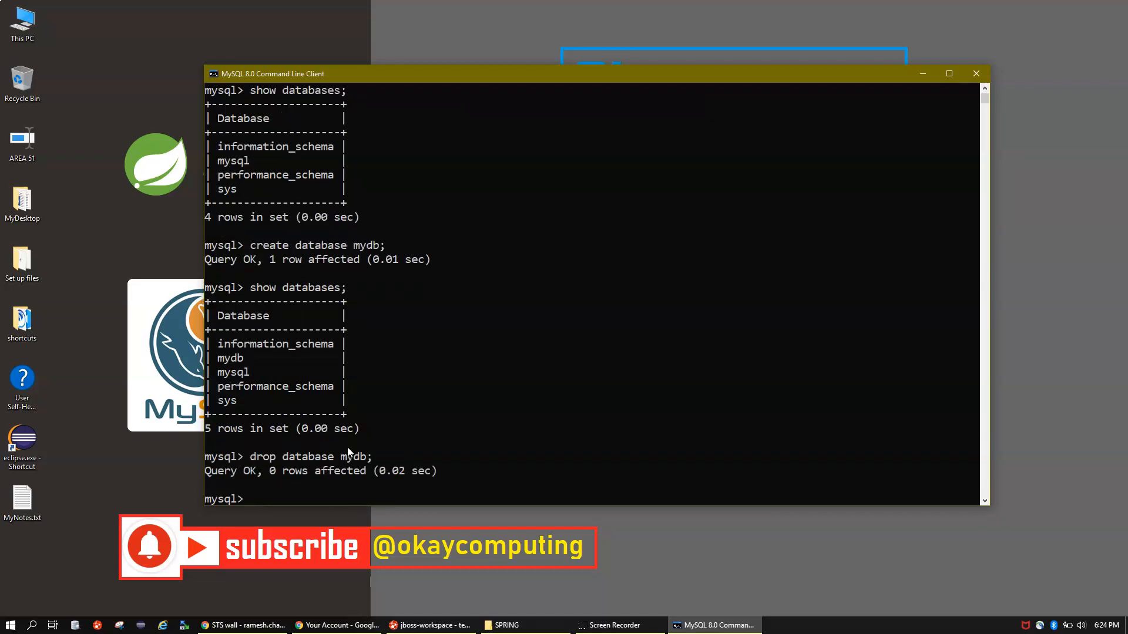
{"action": "left_click", "coordinate": [278, 474]}
{"action": "key", "text": "Up"}
{"action": "key", "text": "Up"}
{"action": "key", "text": "Return"}
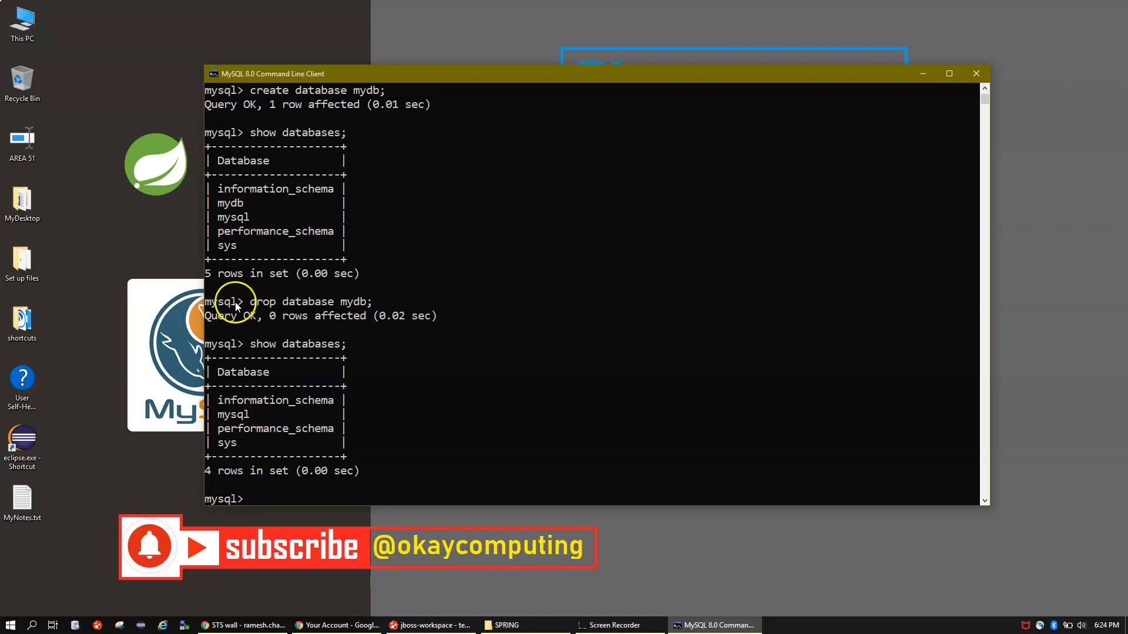
Review the earlier command output and exit the MySQL command line client.
{"action": "scroll", "coordinate": [235, 300], "scroll_direction": "up", "scroll_amount": 4}
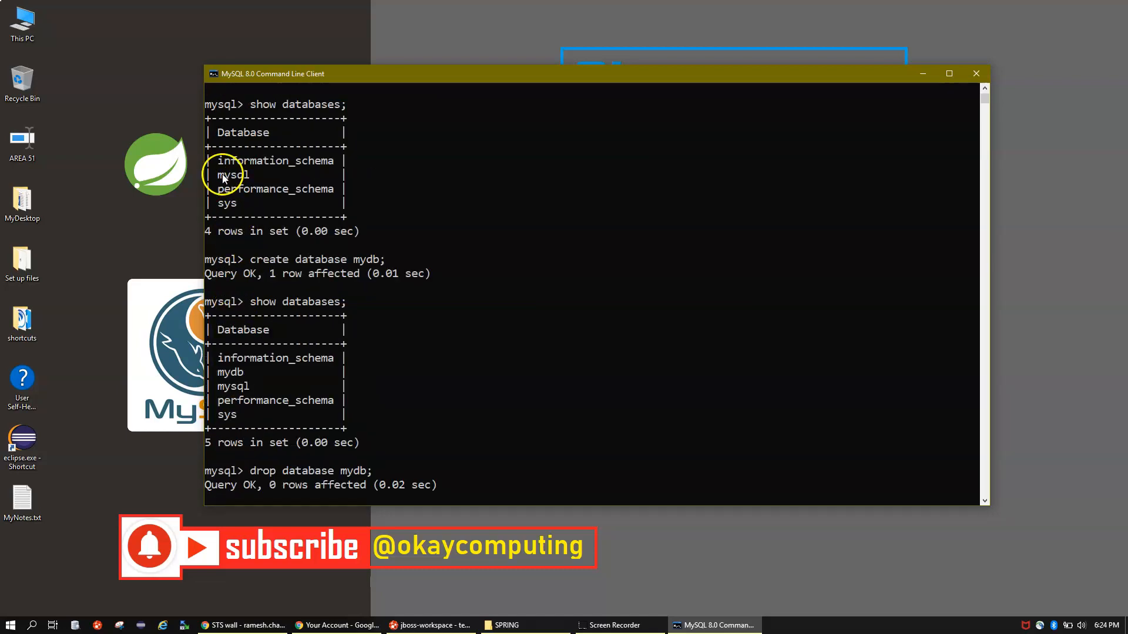
{"action": "scroll", "coordinate": [235, 247], "scroll_direction": "down", "scroll_amount": 1}
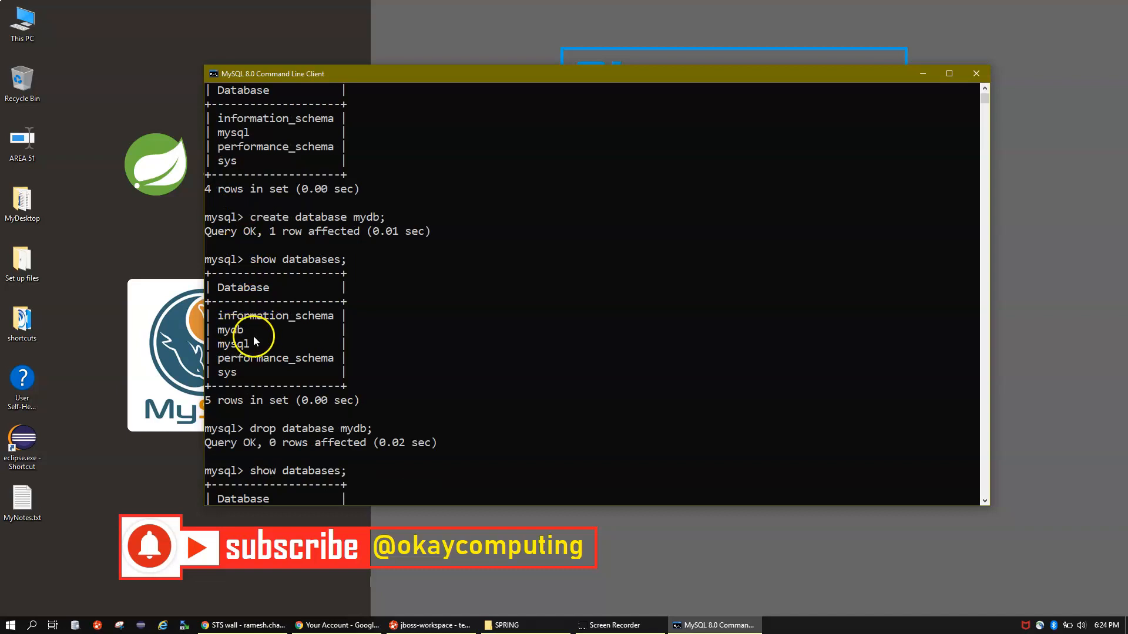
{"action": "scroll", "coordinate": [253, 376], "scroll_direction": "down", "scroll_amount": 2}
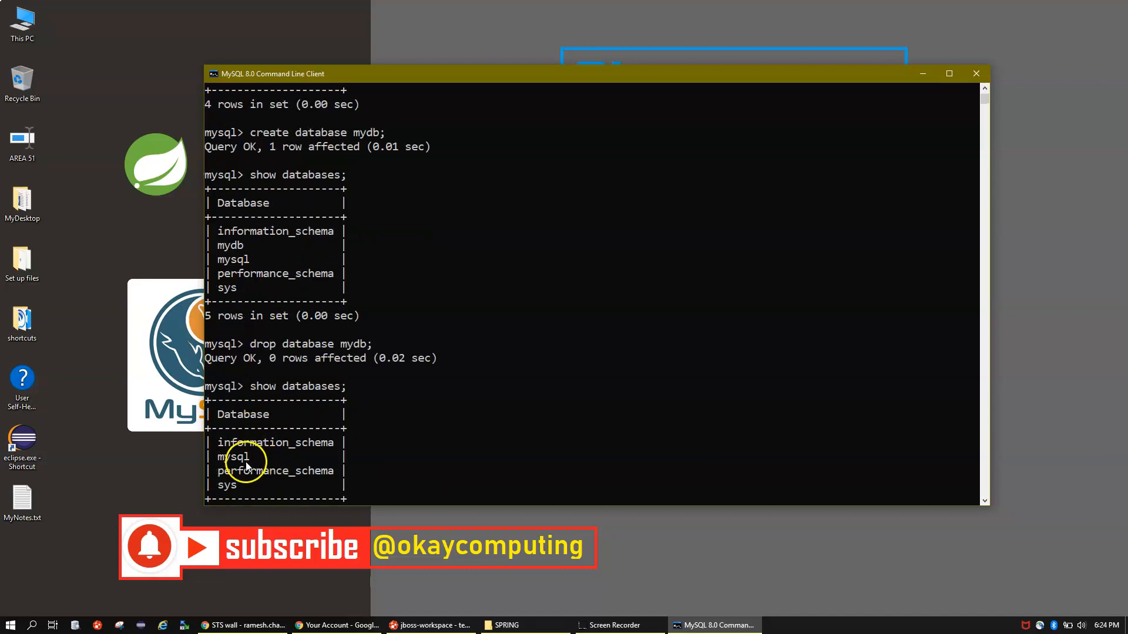
{"action": "scroll", "coordinate": [293, 405], "scroll_direction": "down", "scroll_amount": 4}
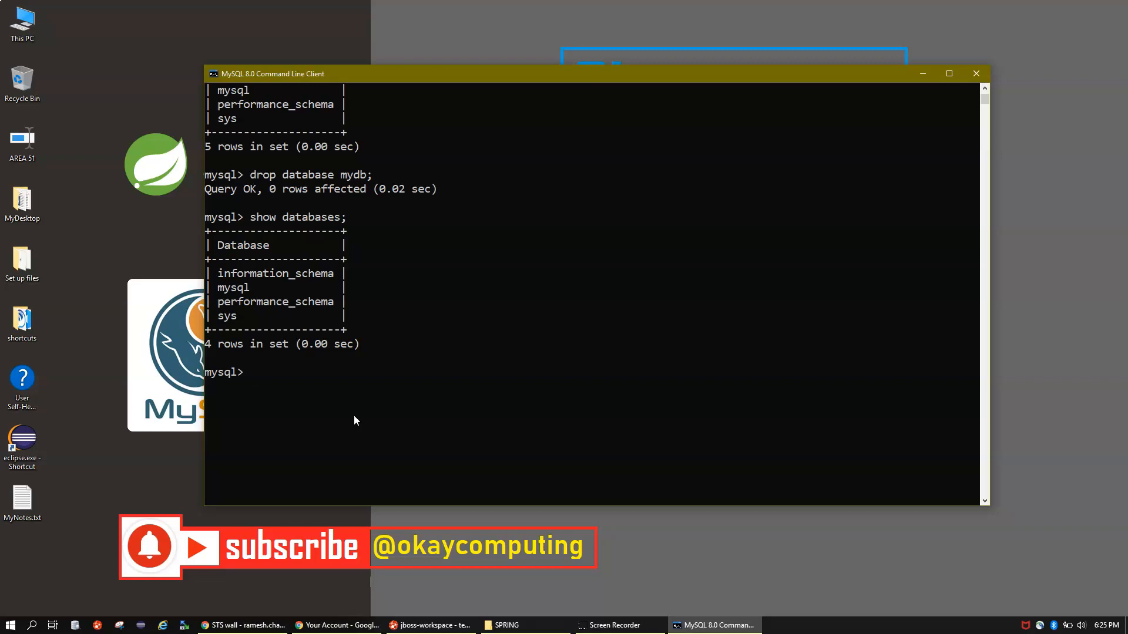
{"action": "type", "text": "exit"}
{"action": "key", "text": "Return"}
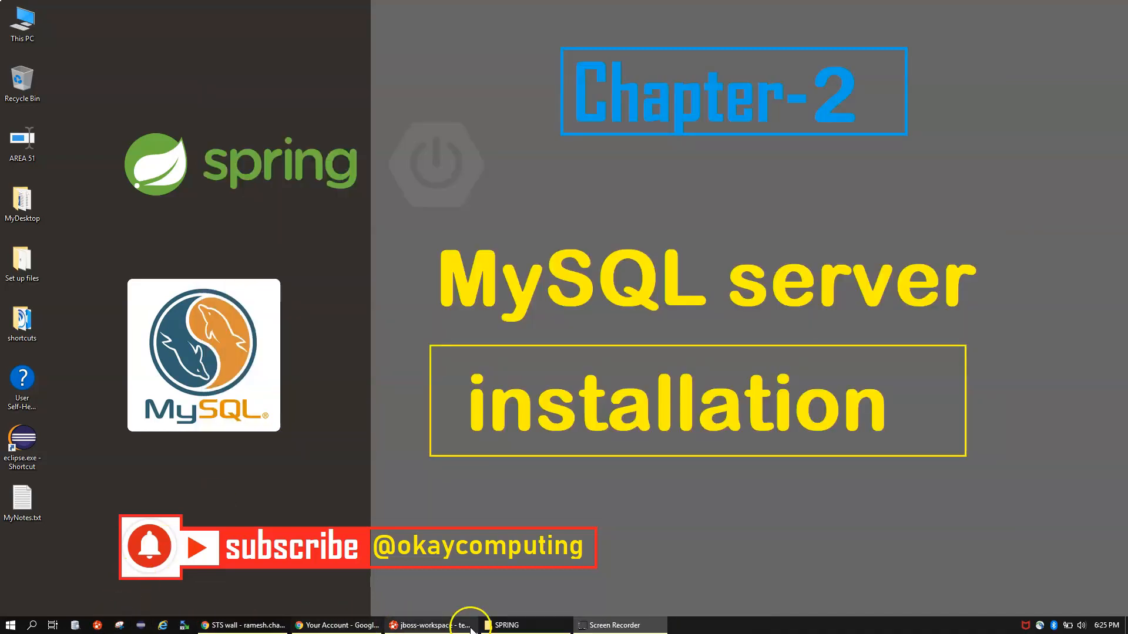